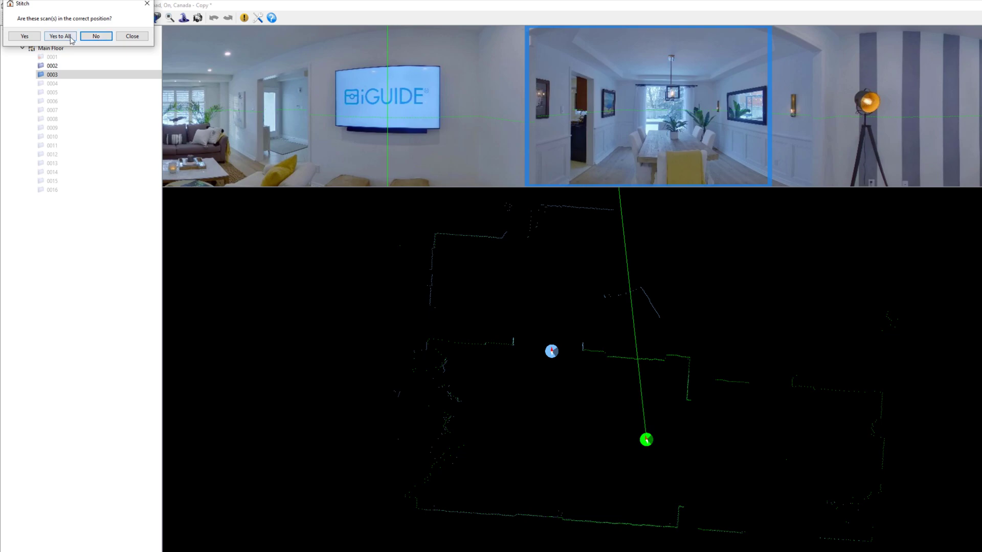
Step: Confirm the current scan, 0004 and 0005 as positioned, then accept all remaining scans with Yes to All
left_click(25, 36)
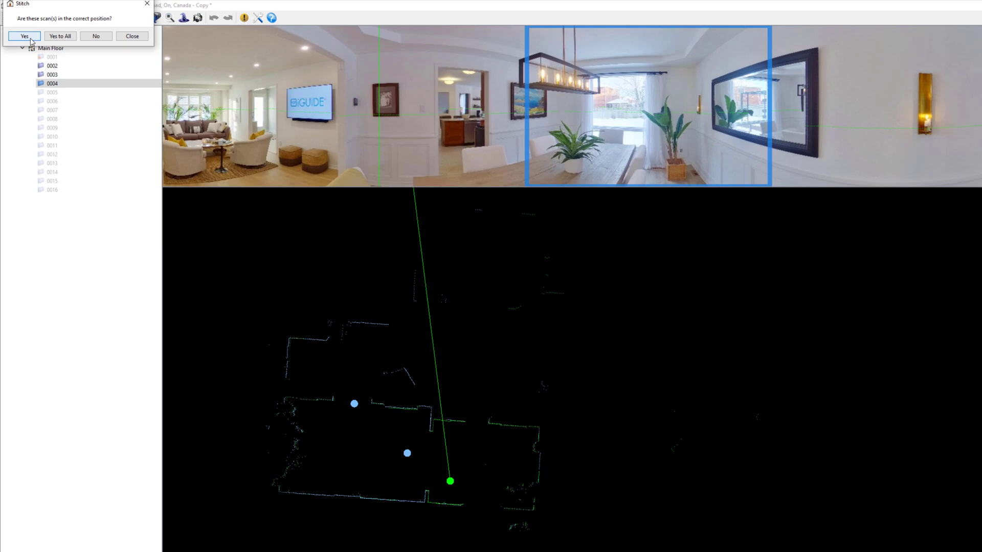
left_click(25, 36)
left_click(24, 36)
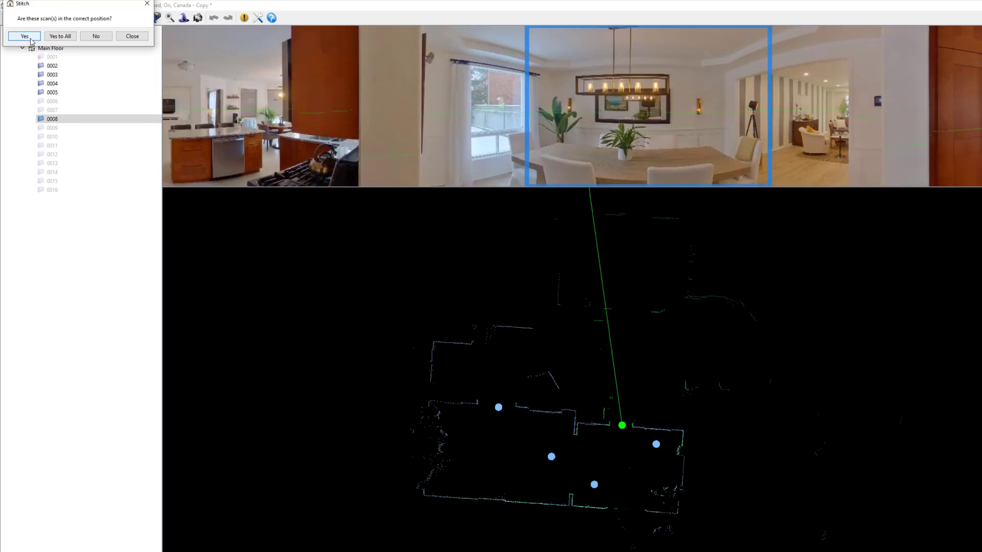
left_click(59, 36)
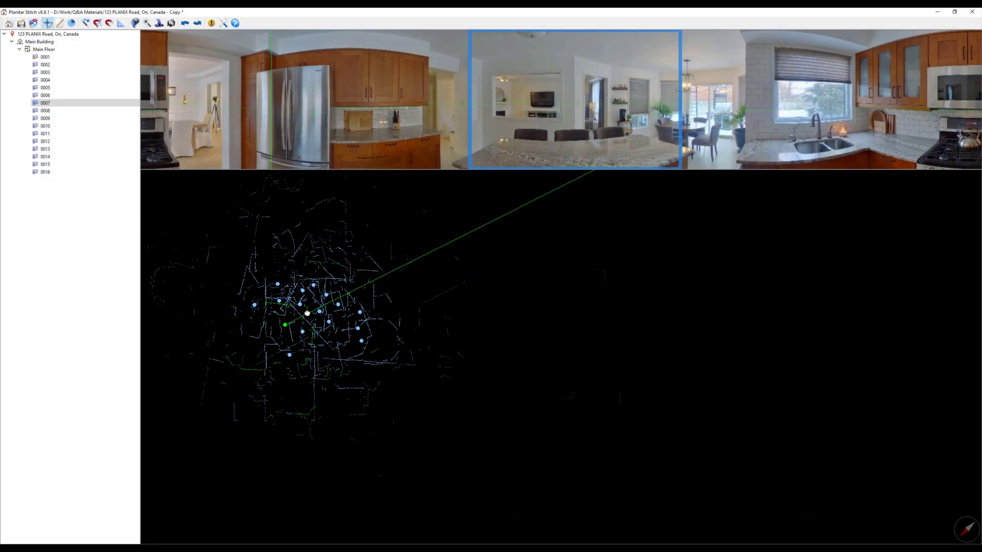
Step: Drag scan 0001 right out of the cluster and scan 0003 onto the right room outline
left_click(88, 58)
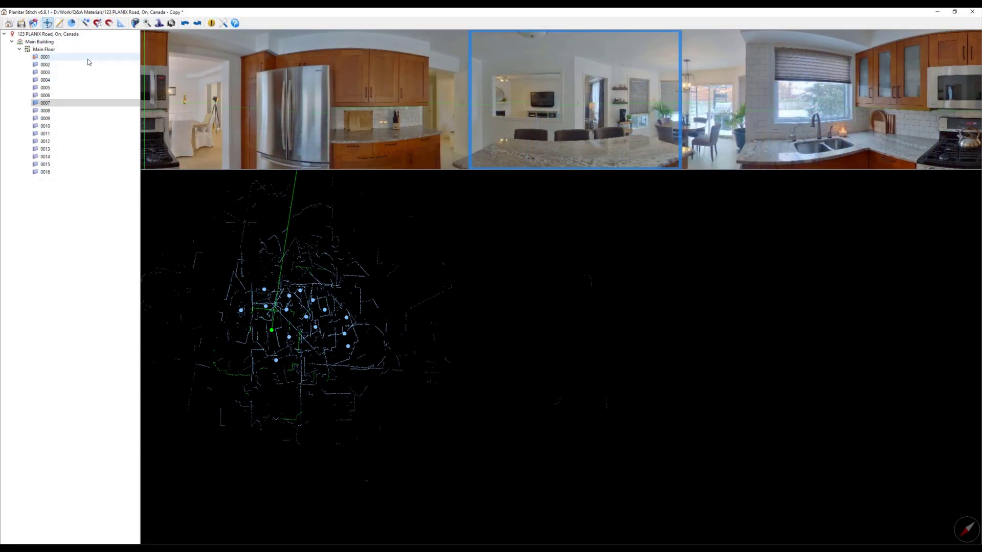
left_click_drag(296, 313, 679, 380)
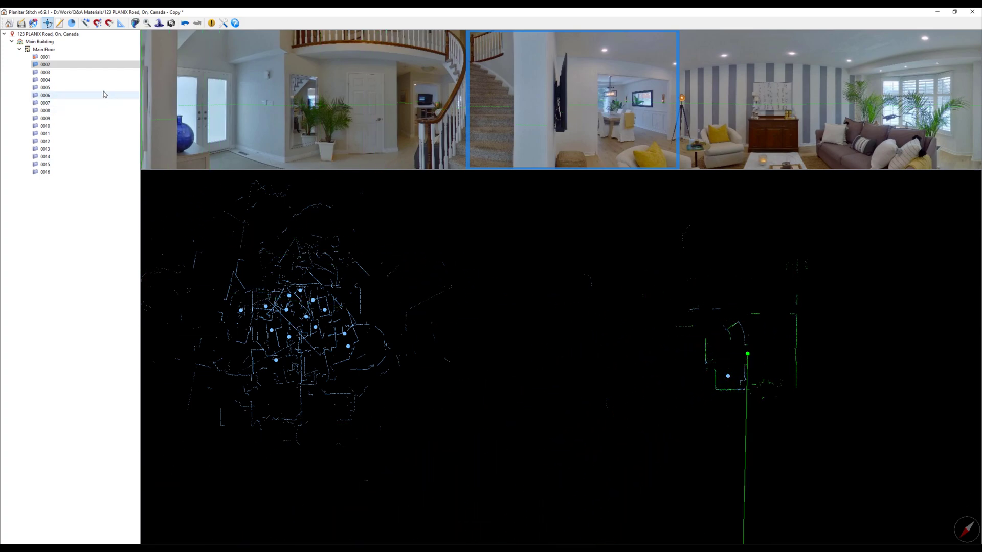
left_click(93, 72)
left_click_drag(546, 429, 800, 383)
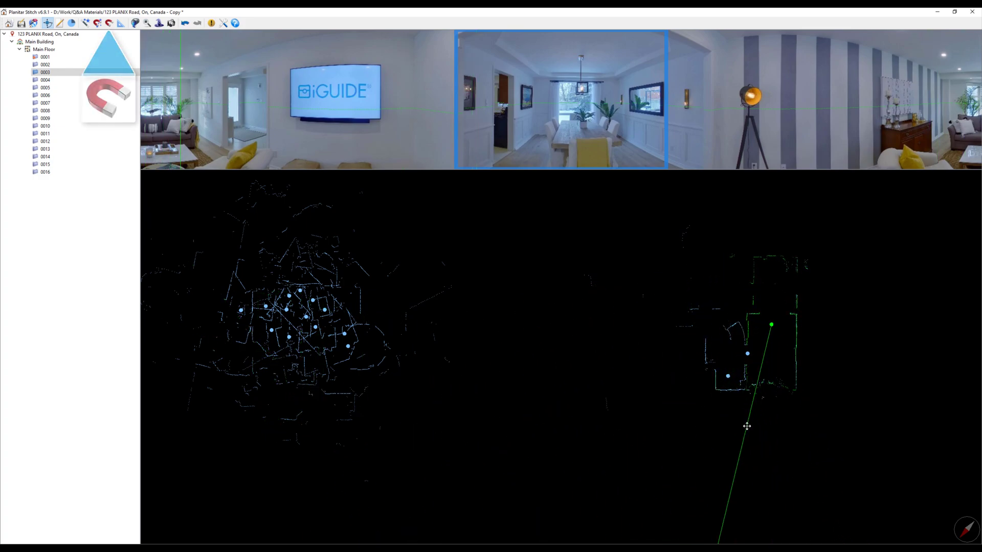
scroll(777, 313, "up", 3)
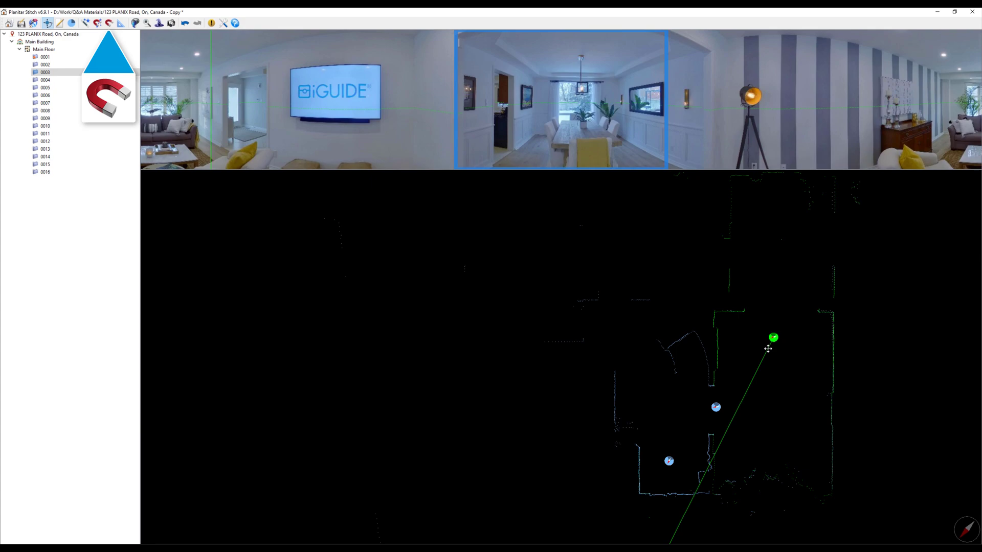
scroll(767, 349, "up", 2)
scroll(768, 349, "down", 3)
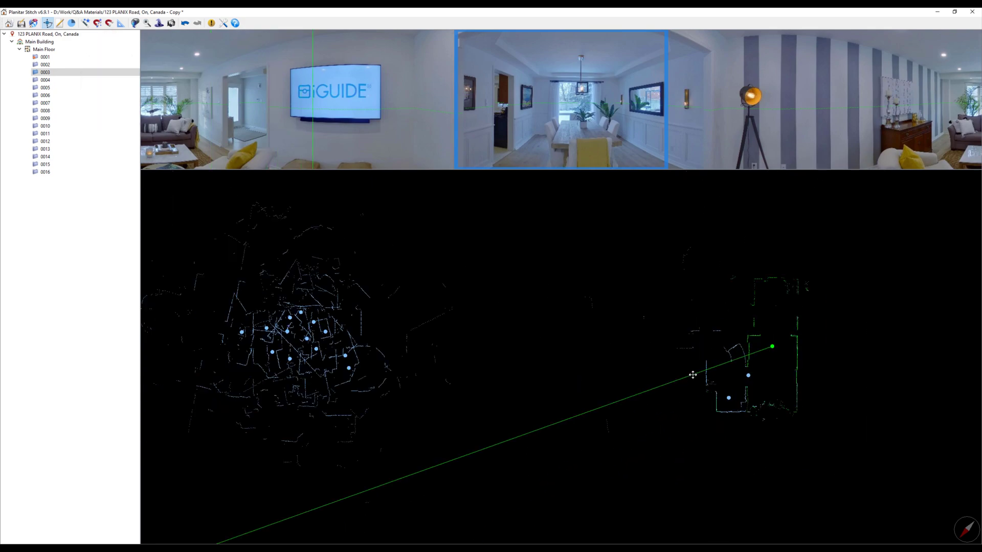
Step: Select scan 0004, then place and rotate scan 0005 in the right-hand floor plan
left_click(110, 80)
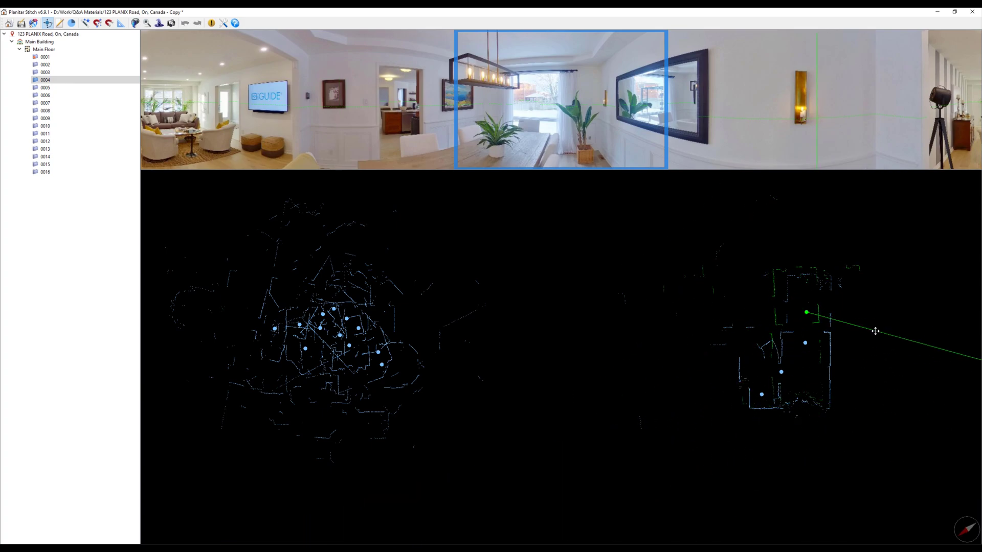
key("Down")
left_click(647, 351)
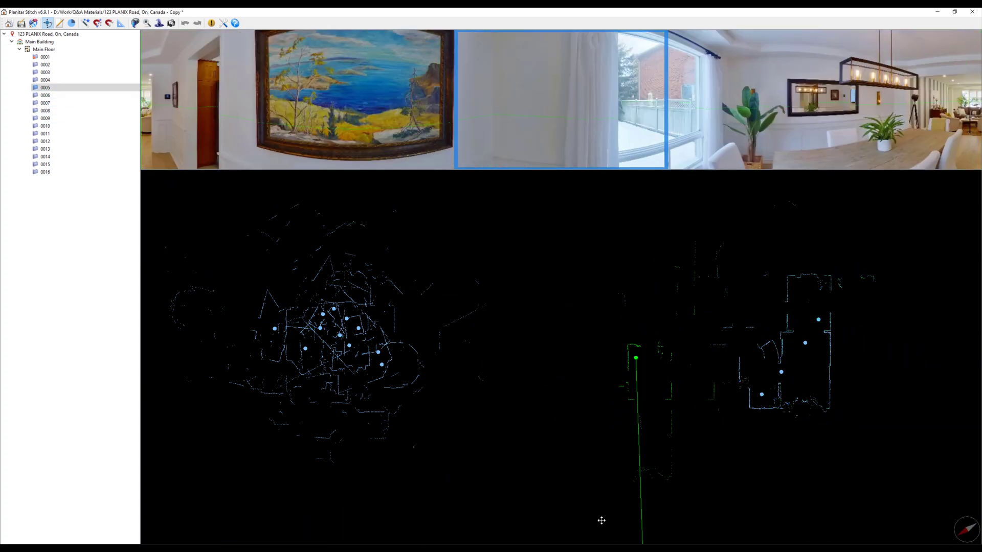
left_click(796, 292)
left_click(798, 383)
left_click(61, 95)
left_click(680, 352)
Step: Place and rotate scan 0006, then place scan 0007 in the floor plan
left_click(657, 284)
left_click(735, 269)
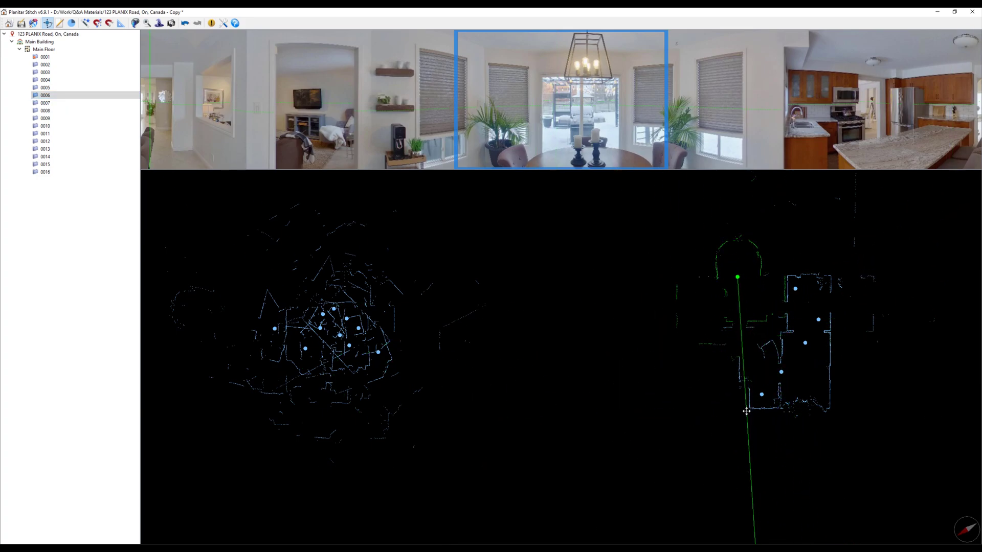
left_click(314, 259)
left_click(571, 351)
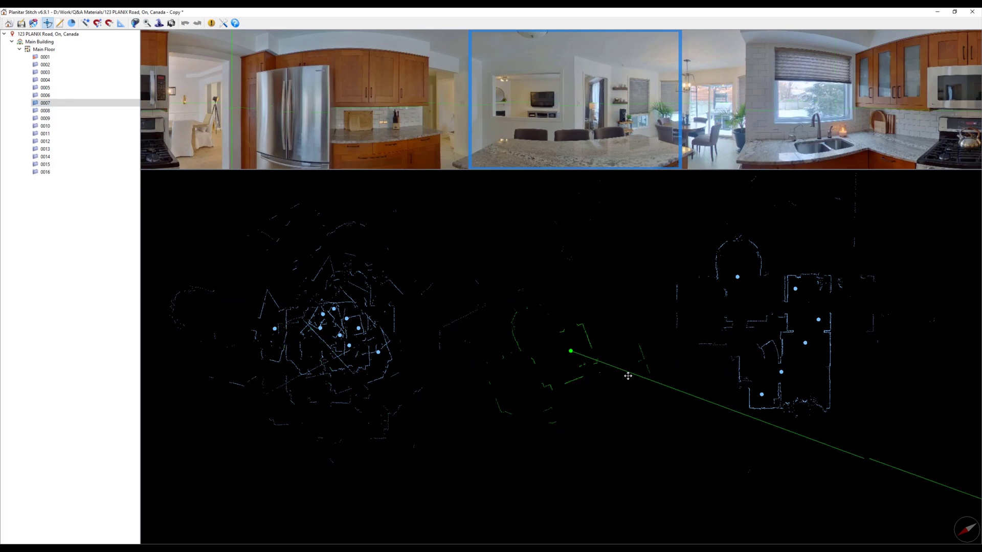
left_click(764, 297)
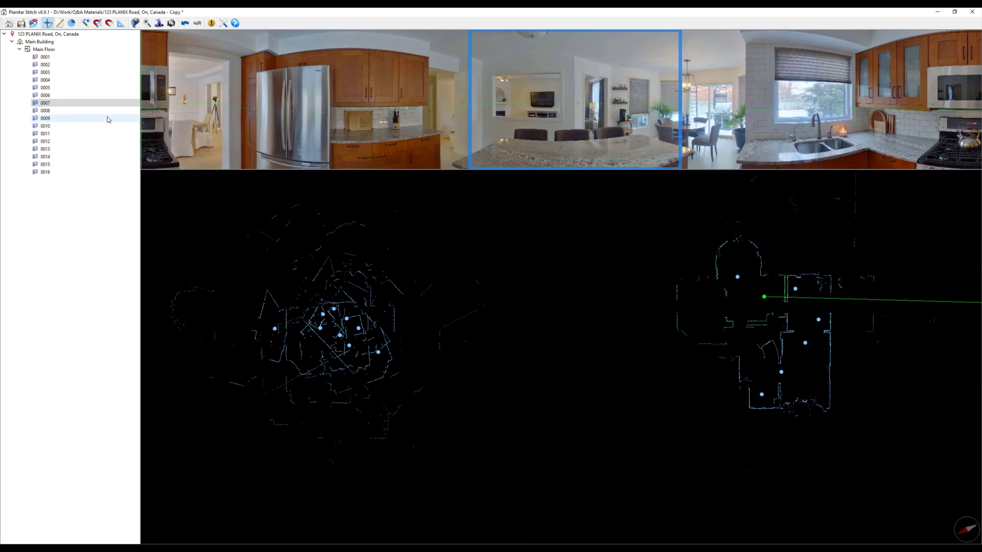
Step: Align the successive scans down the list through to scan 0014
left_click(103, 112)
left_click(95, 127)
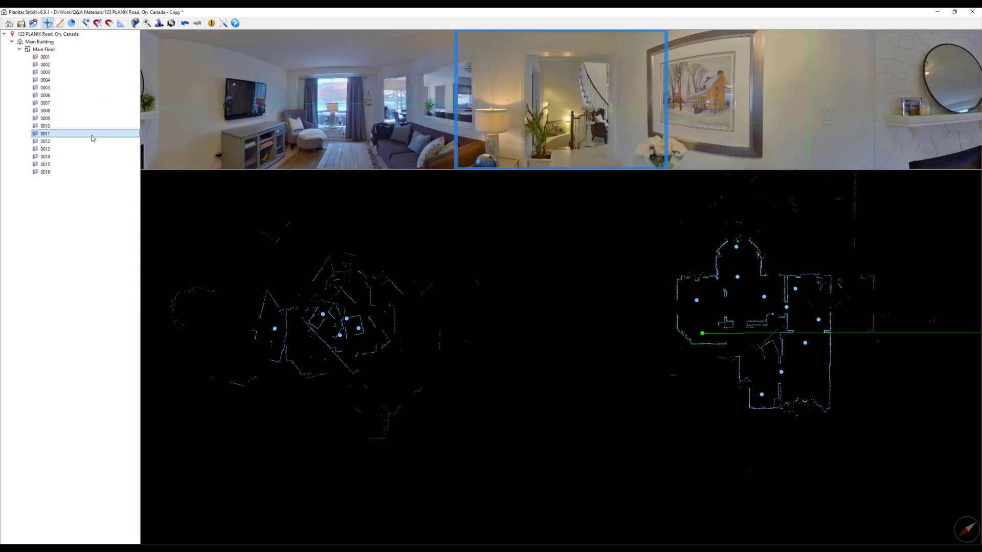
left_click(90, 142)
left_click(88, 157)
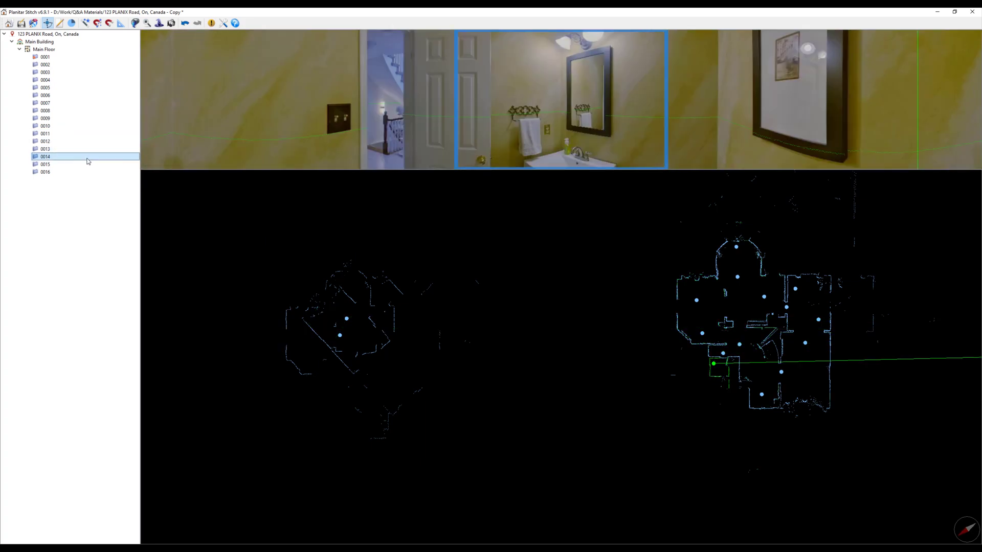